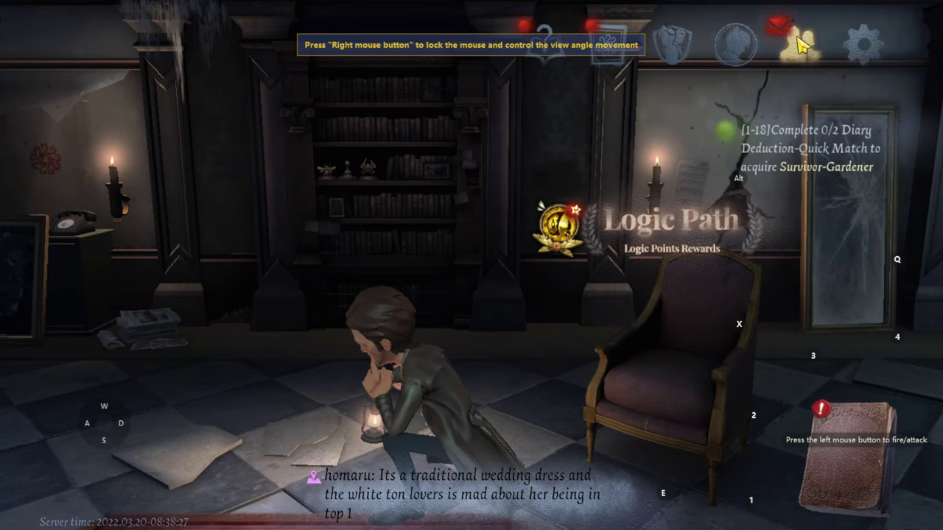
- Open the mail/friends panel from the lobby to see the Record tab showing no records
click(800, 46)
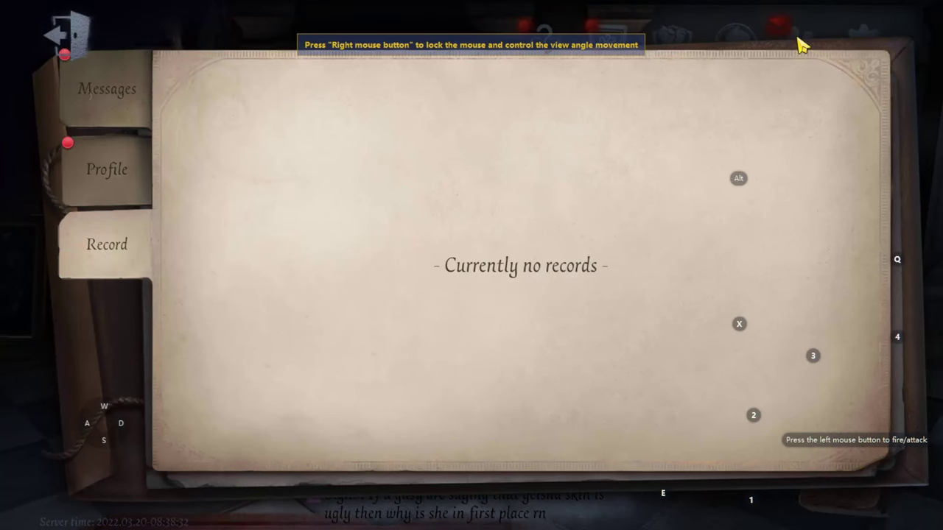
- Check the player ID on the Profile tab, then return to the lobby
click(133, 175)
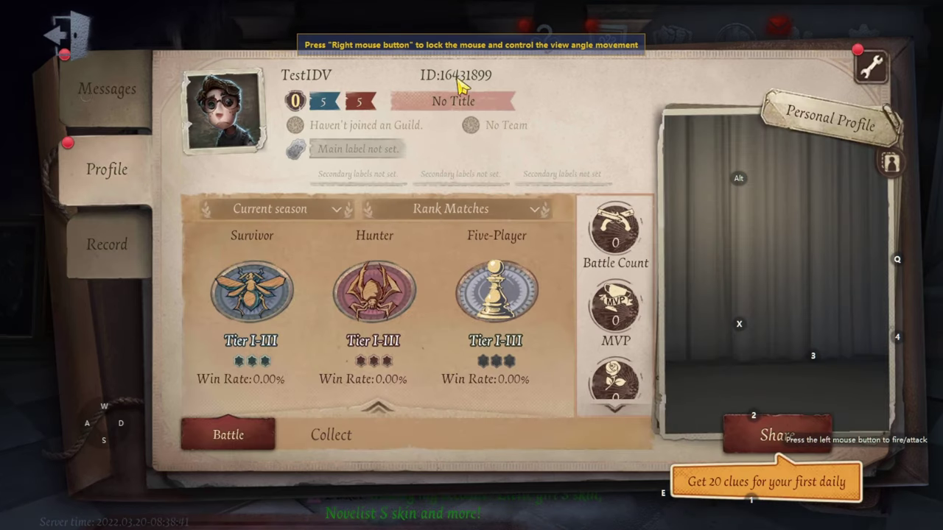
click(99, 41)
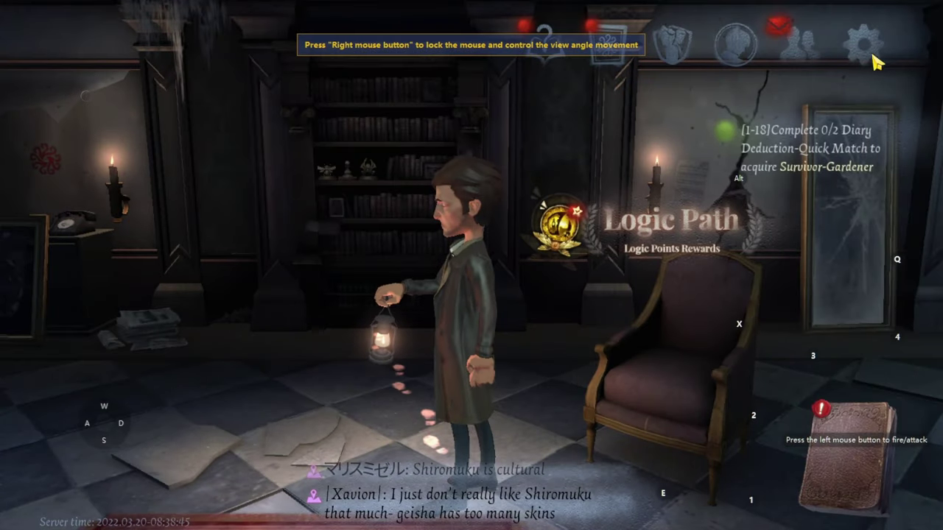
- In Settings, view the User Center's Switch Account options, then close them to return to the Game page
click(863, 44)
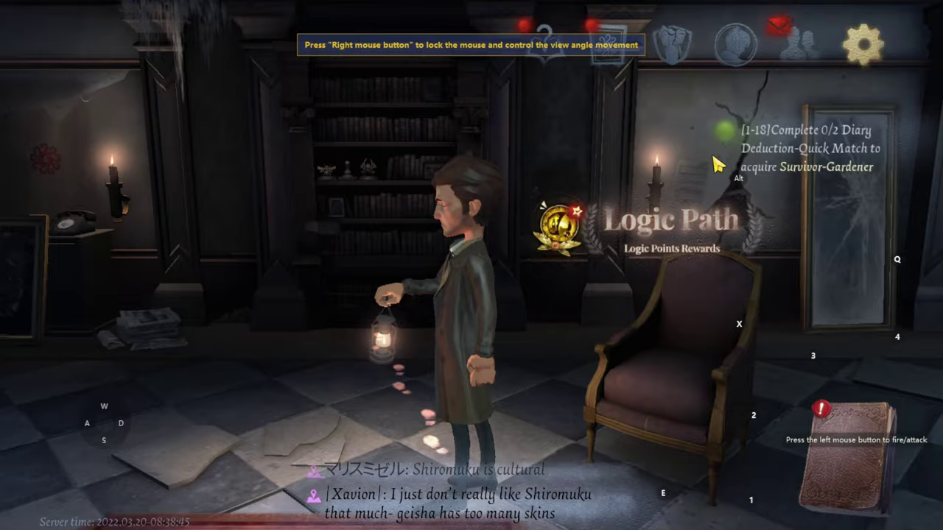
click(752, 417)
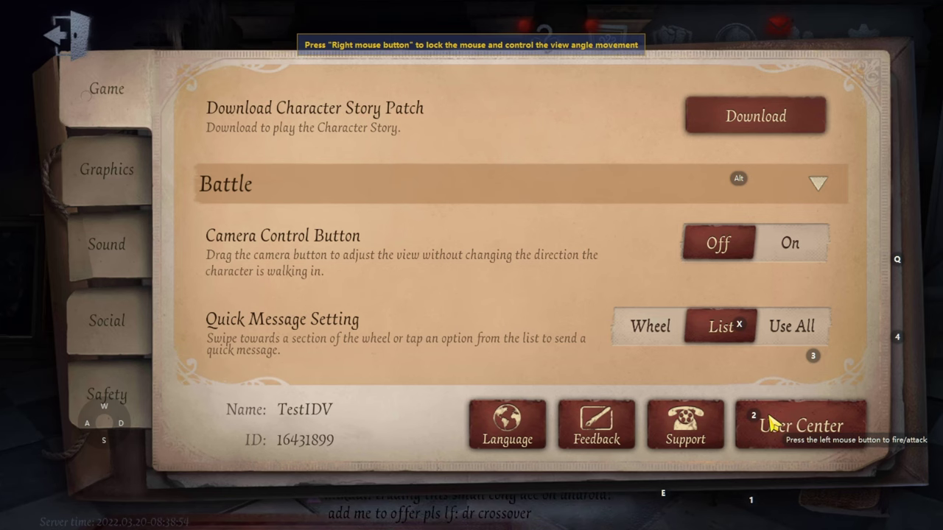
click(747, 414)
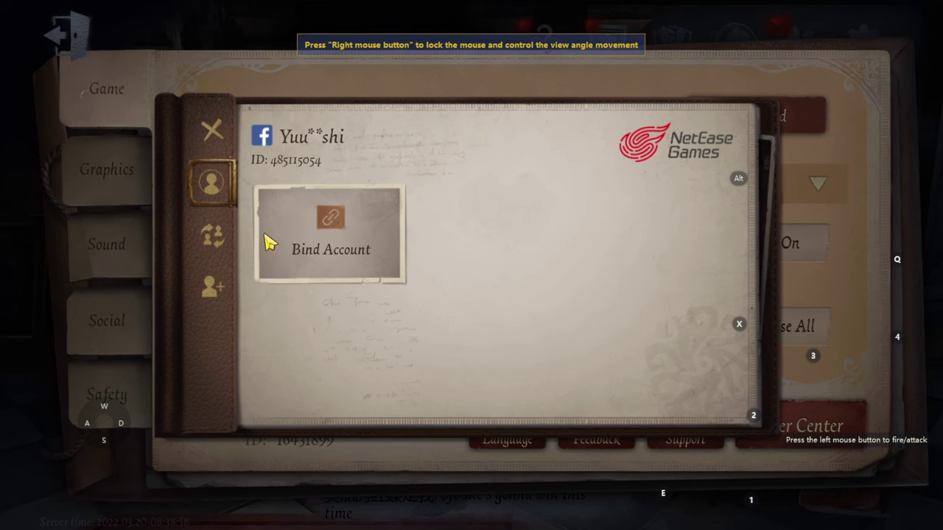
click(215, 236)
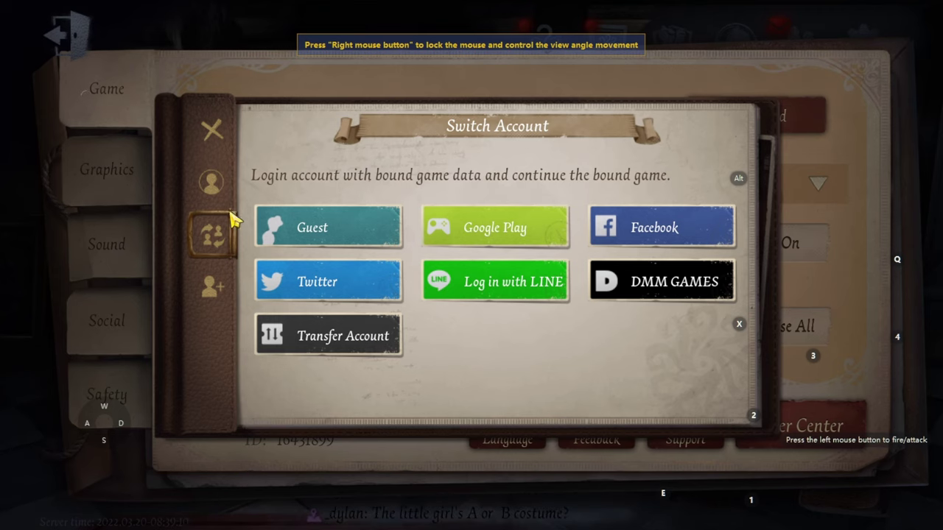
click(213, 135)
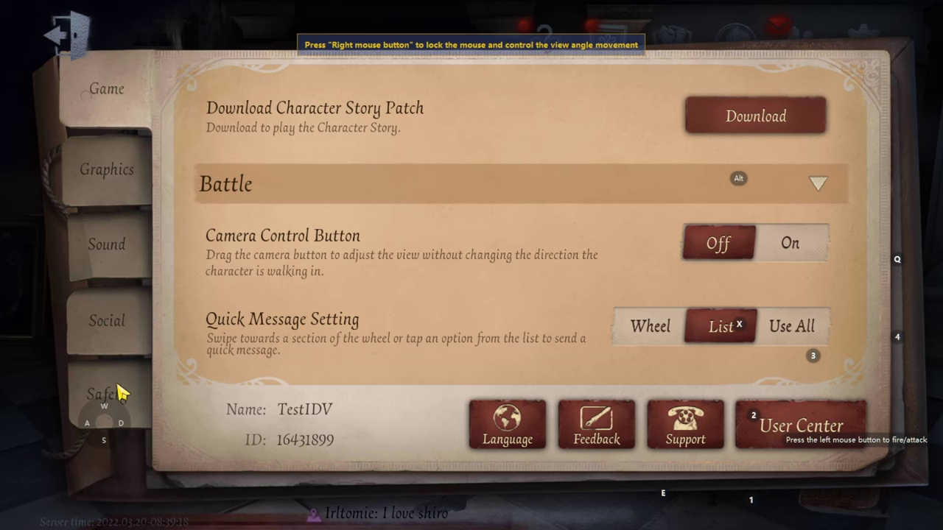
- Start Account Migration from the Safety tab and confirm gathering character data from all servers
click(114, 398)
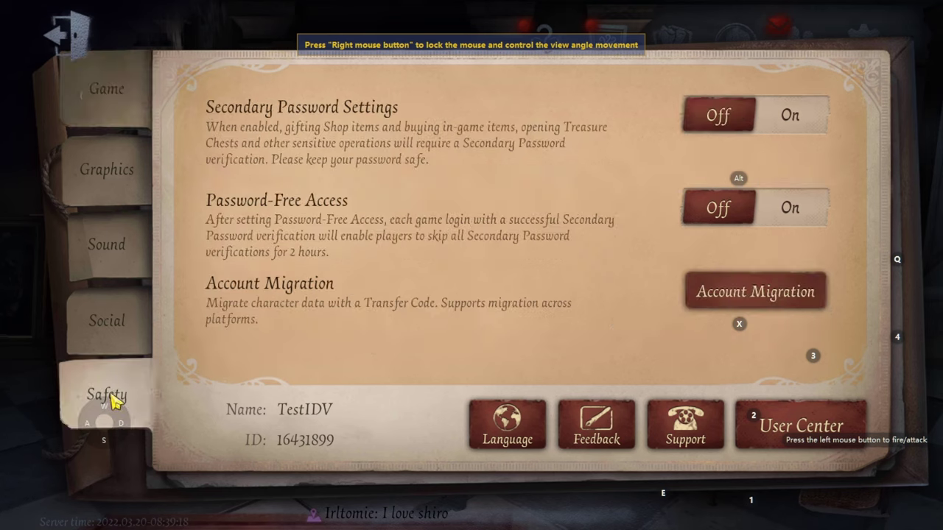
click(725, 308)
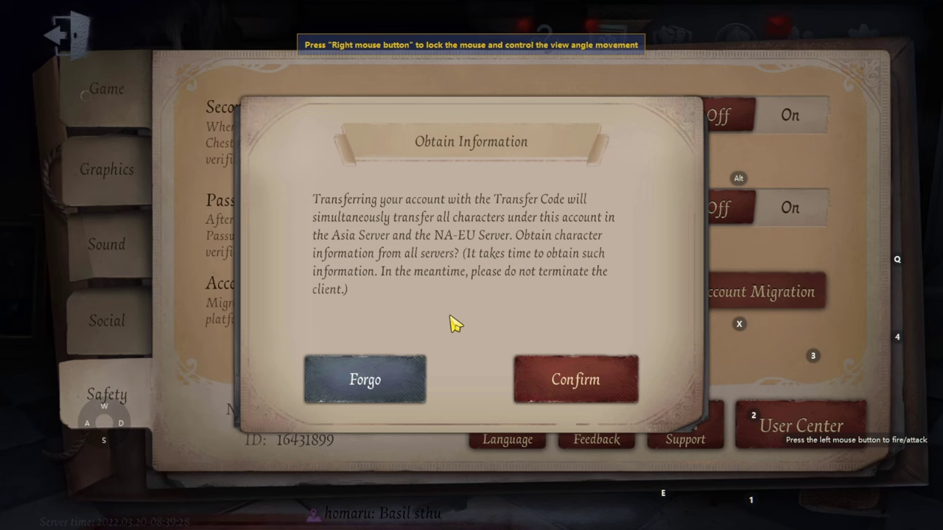
click(574, 385)
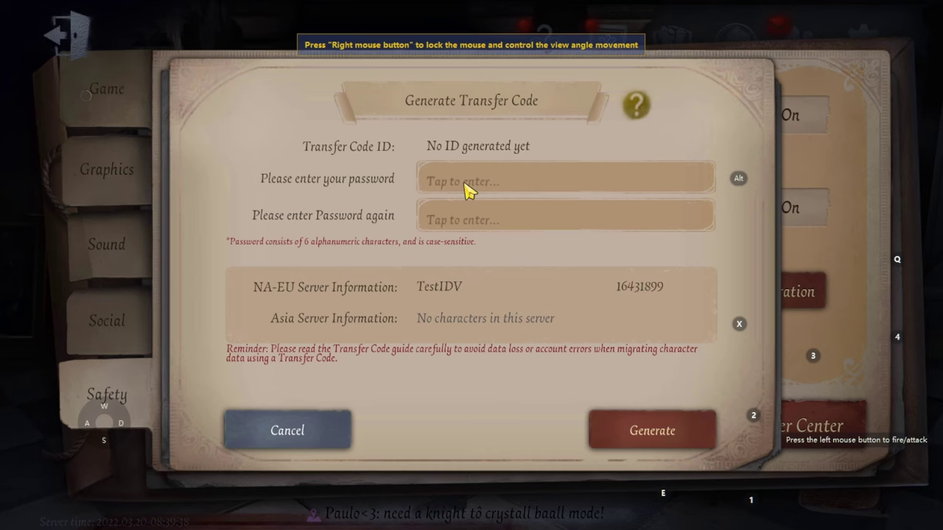
- Enter the same six-digit transfer password in both fields and choose Generate
click(466, 190)
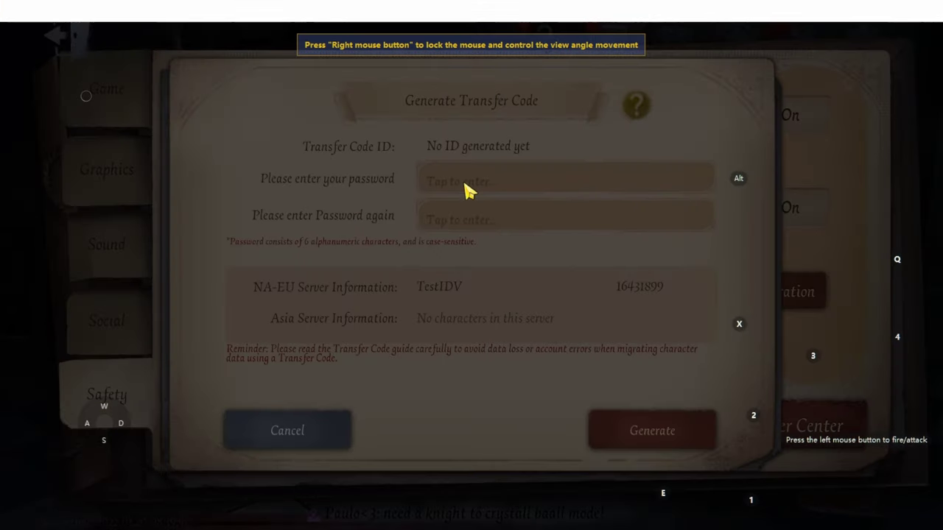
key(Return)
click(542, 218)
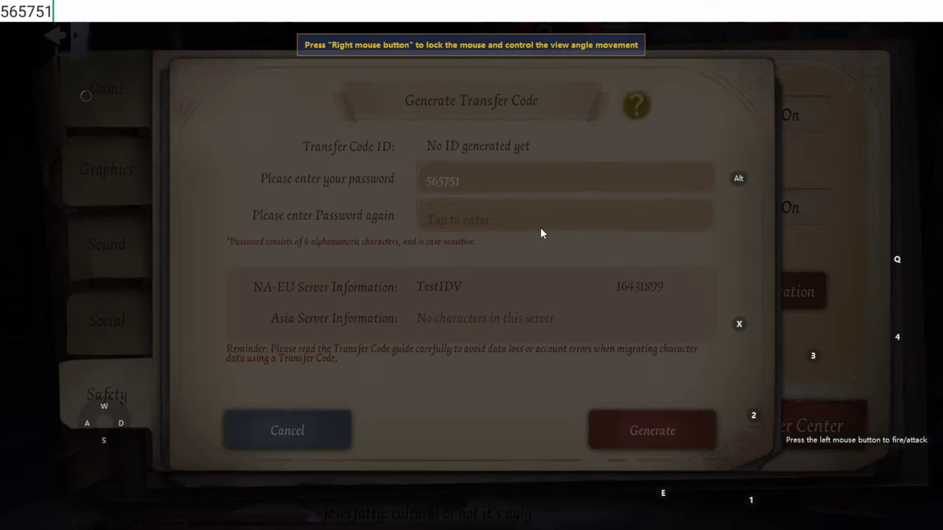
key(Return)
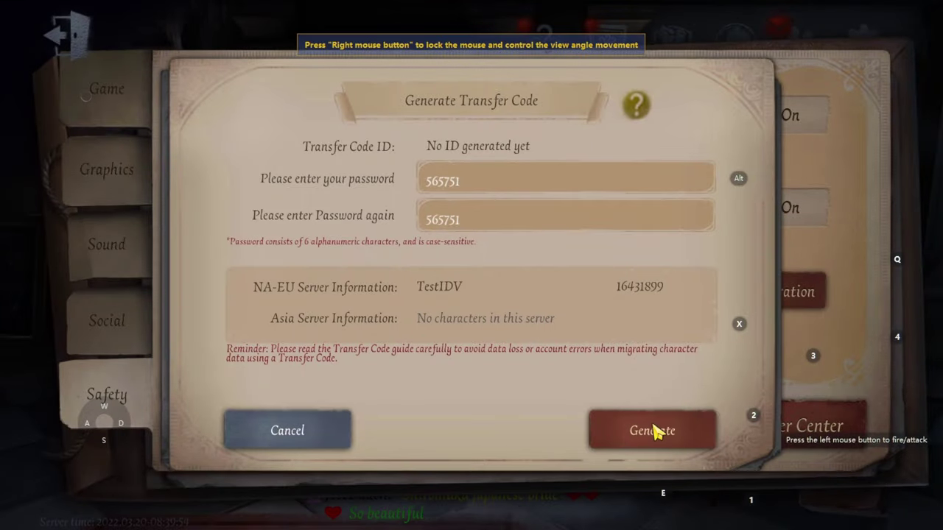
click(654, 433)
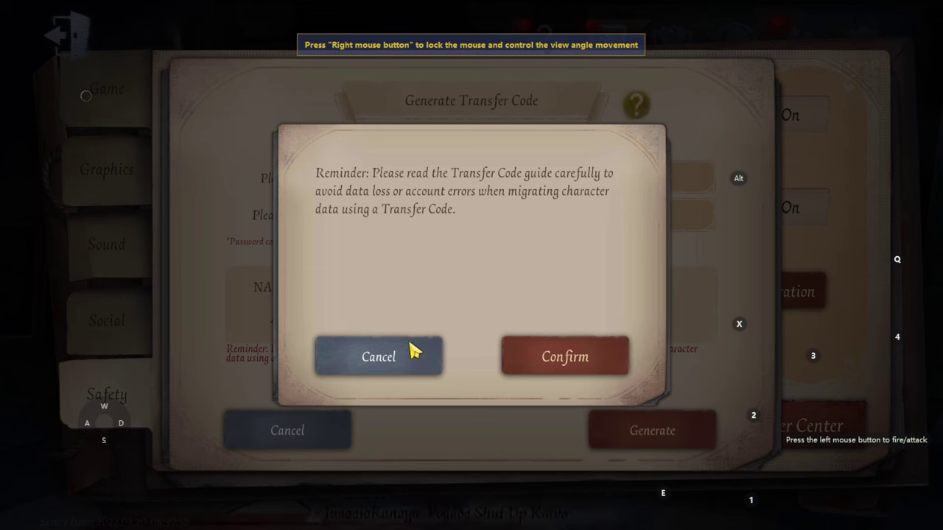
- Confirm the Reminder to create the transfer code, valid until 2022.04.19
click(564, 362)
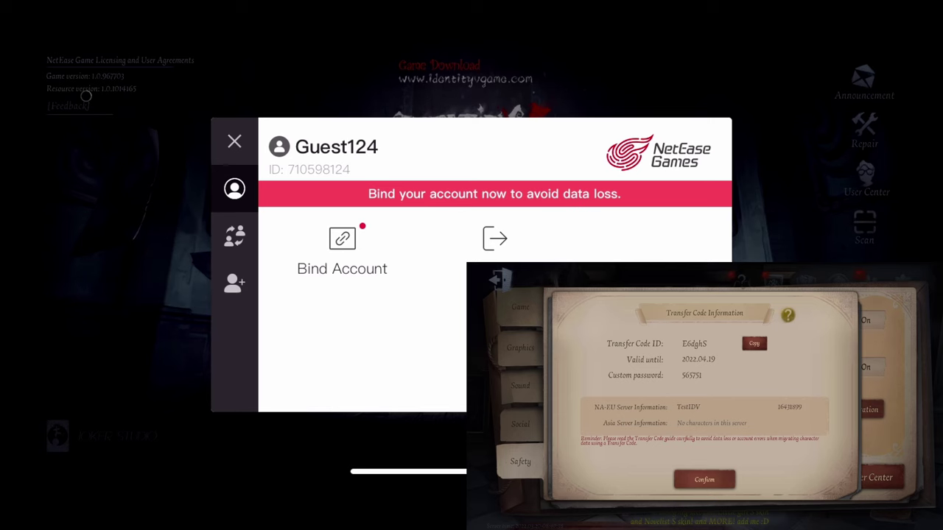
- On the phone, choose Transfer Account and type the transfer code into its field
click(234, 236)
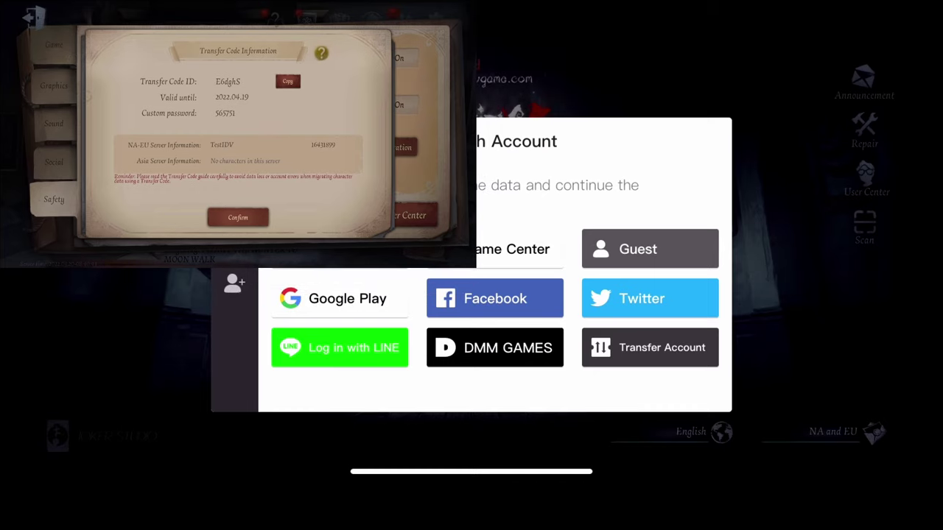
click(472, 265)
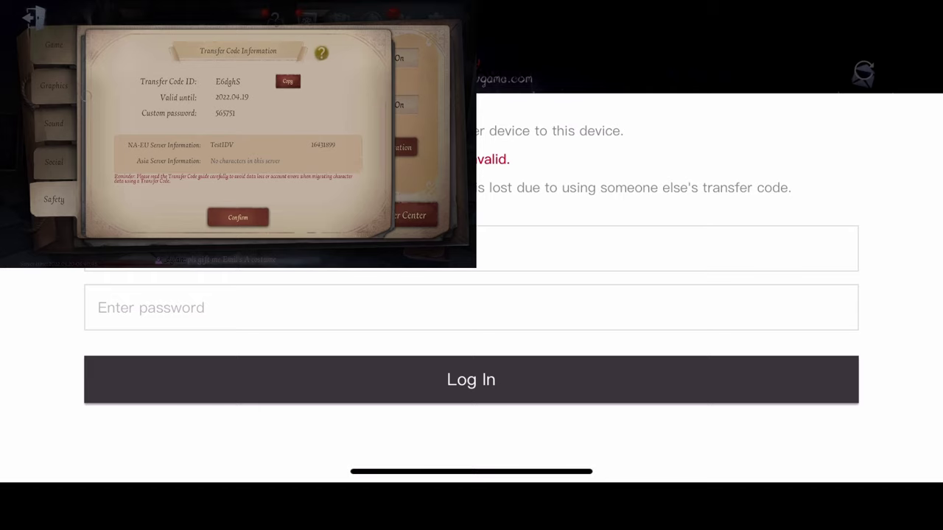
click(663, 249)
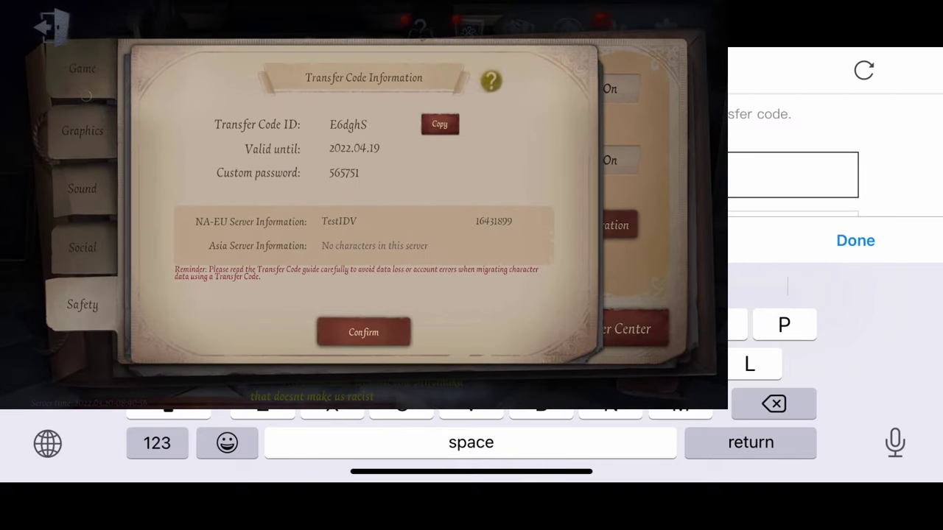
click(157, 442)
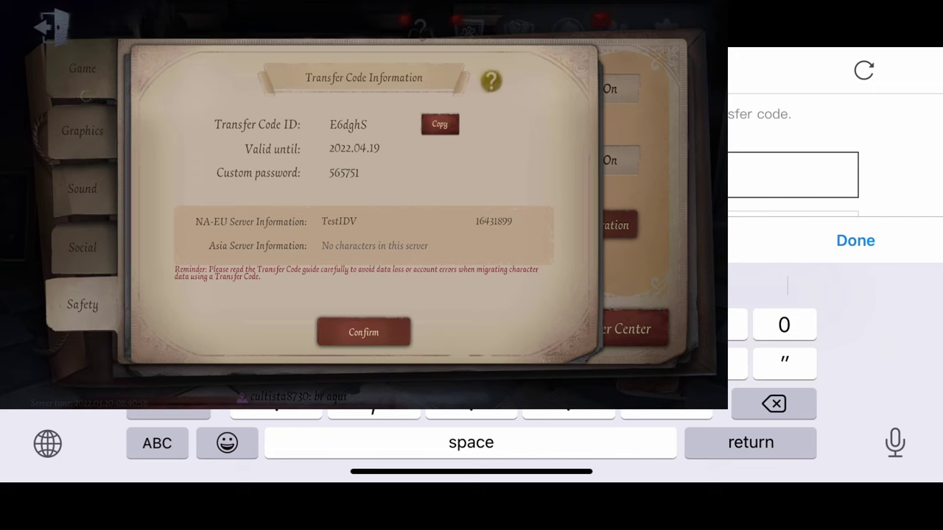
click(157, 443)
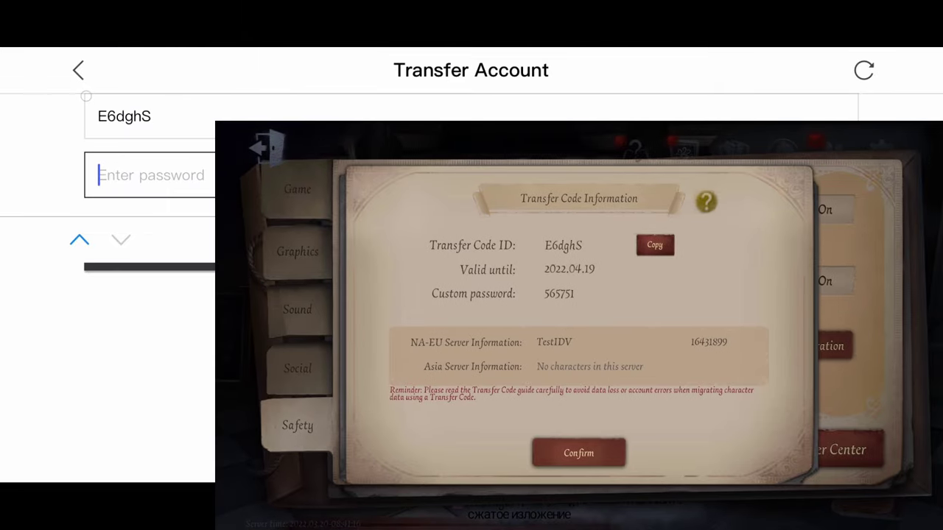
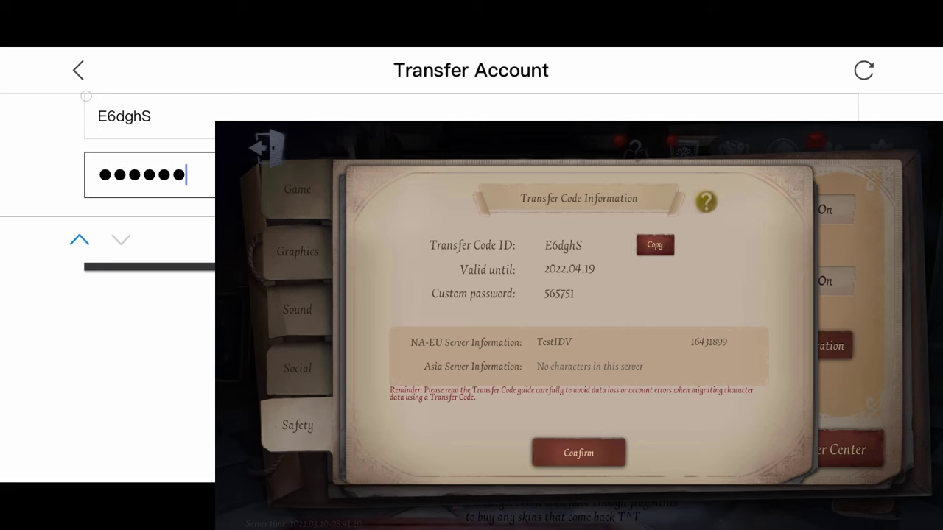
- Enter the transfer password, re-entering it after it cleared, and submit the transfer login
key(Return)
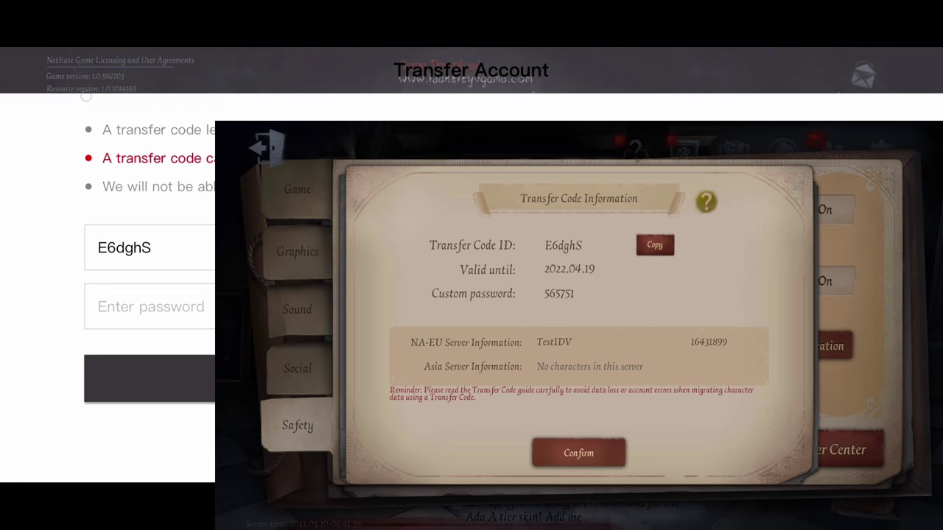
click(151, 306)
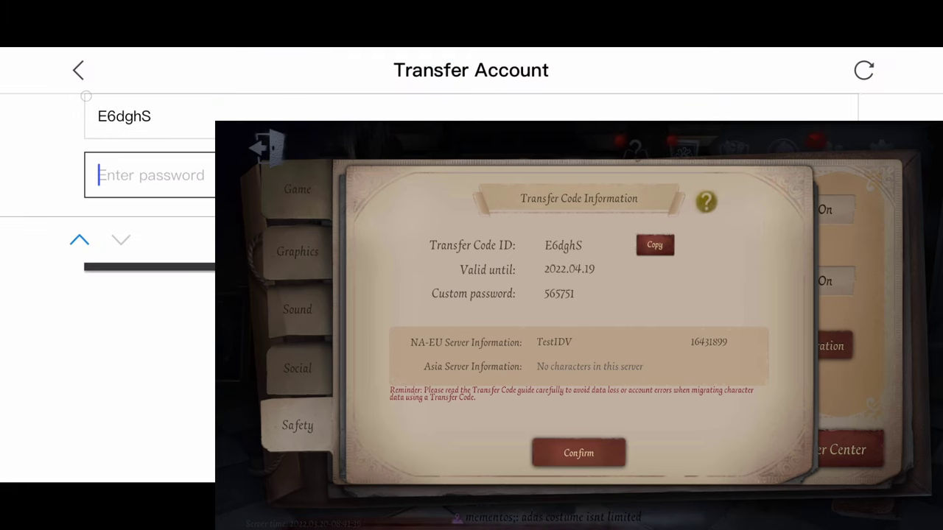
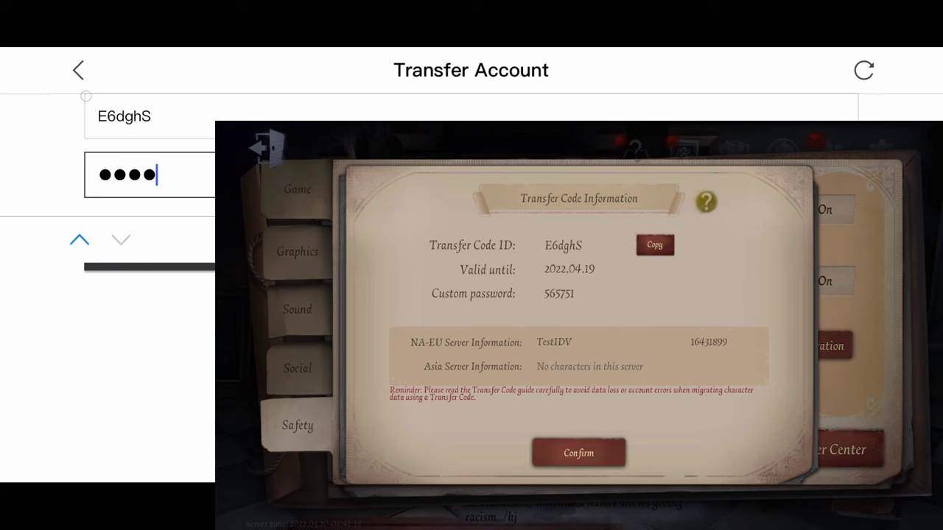
key(Return)
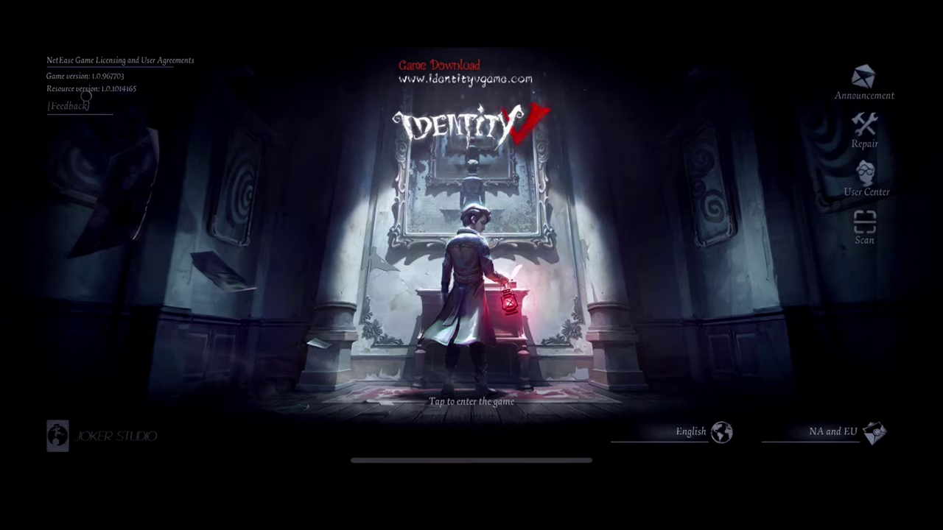
- Enter the game on the phone, accept the privacy policy, and confirm the same player ID on Profile
click(86, 96)
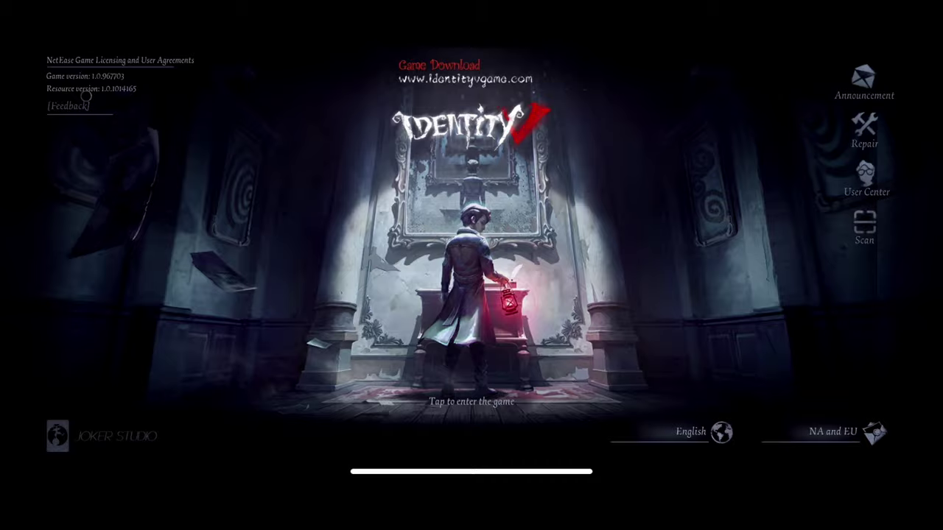
click(85, 96)
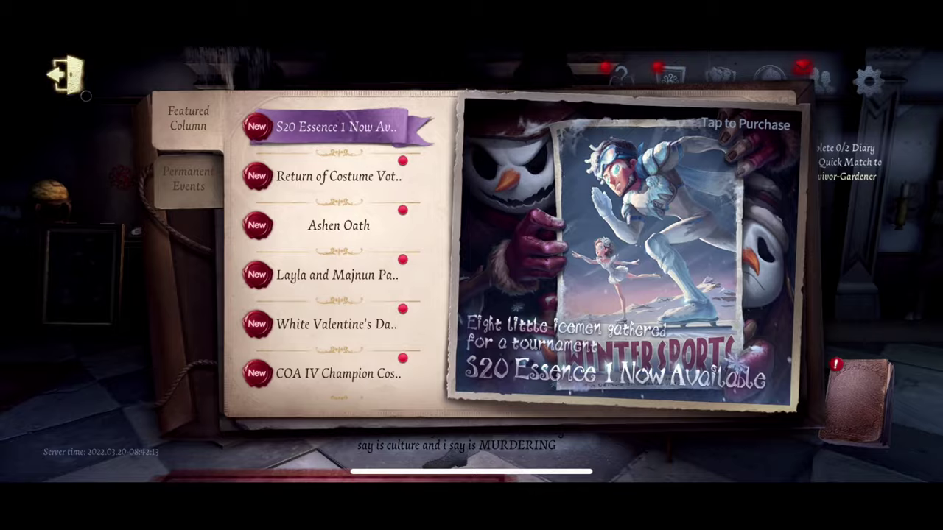
click(85, 96)
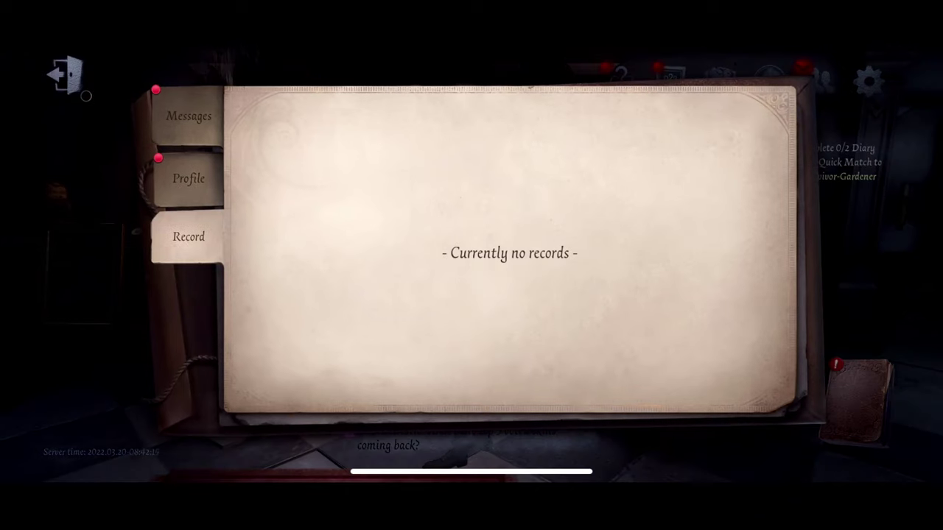
click(188, 115)
click(188, 178)
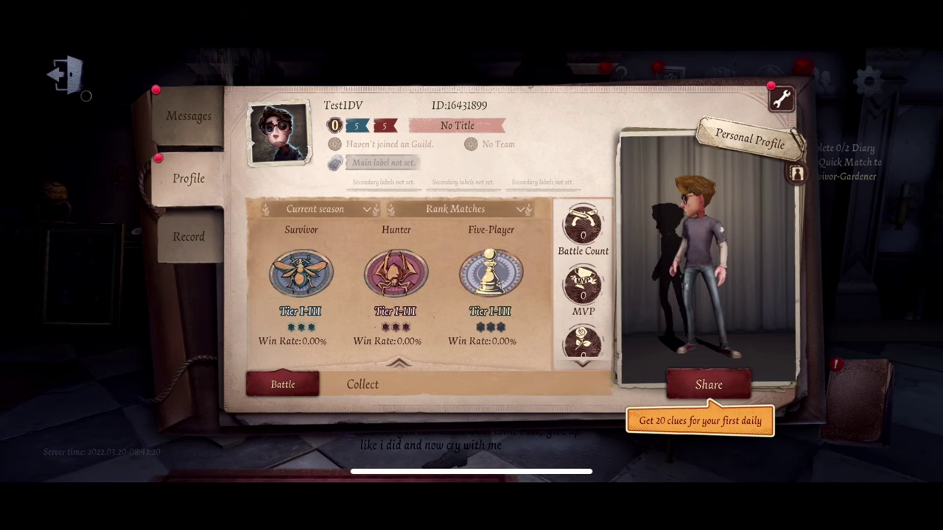
click(85, 96)
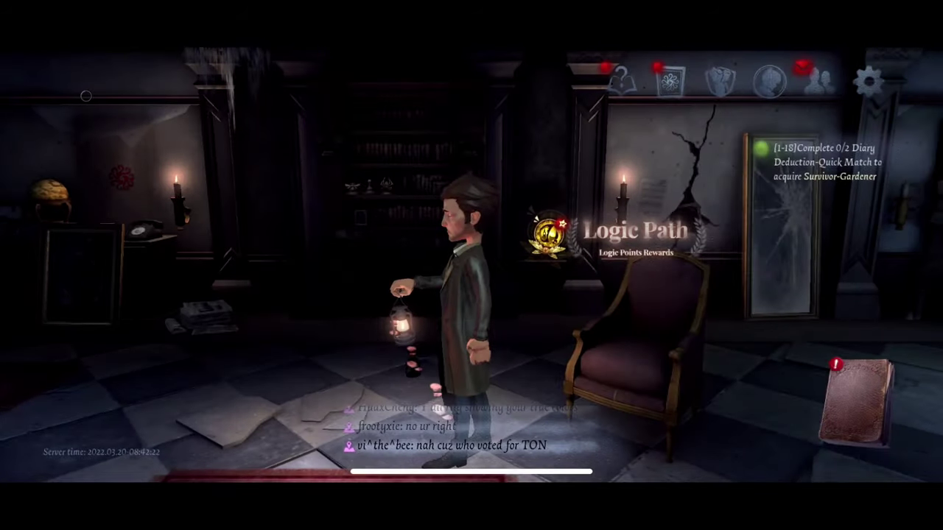